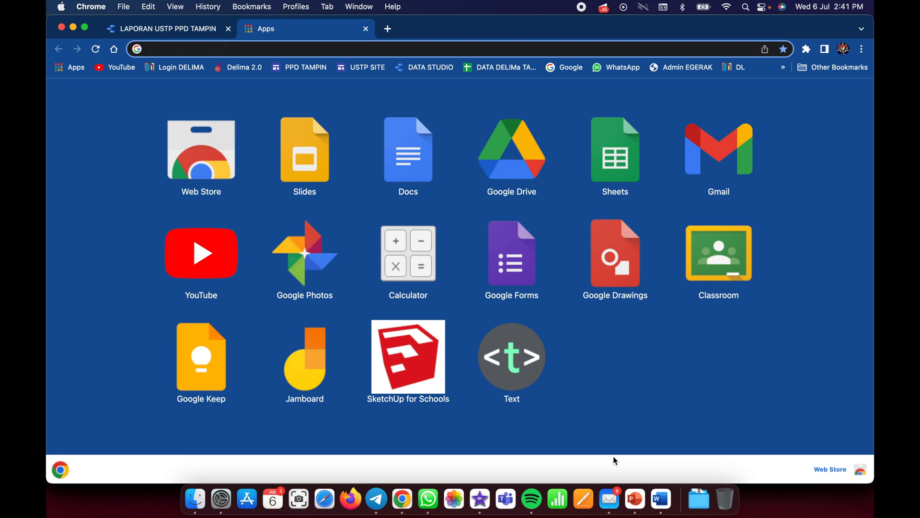
- Open the LAPORAN USTP PPD TAMPIN report in Data Studio and switch it to edit mode
click(422, 69)
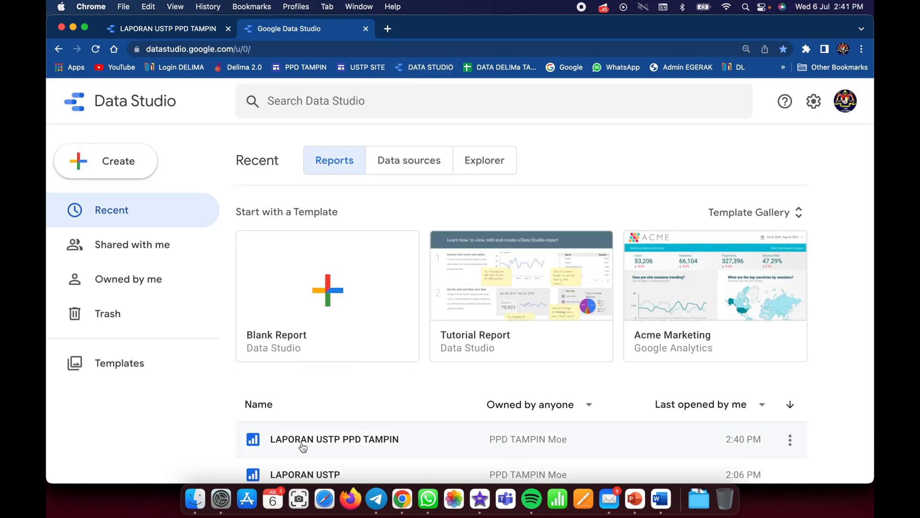
click(299, 443)
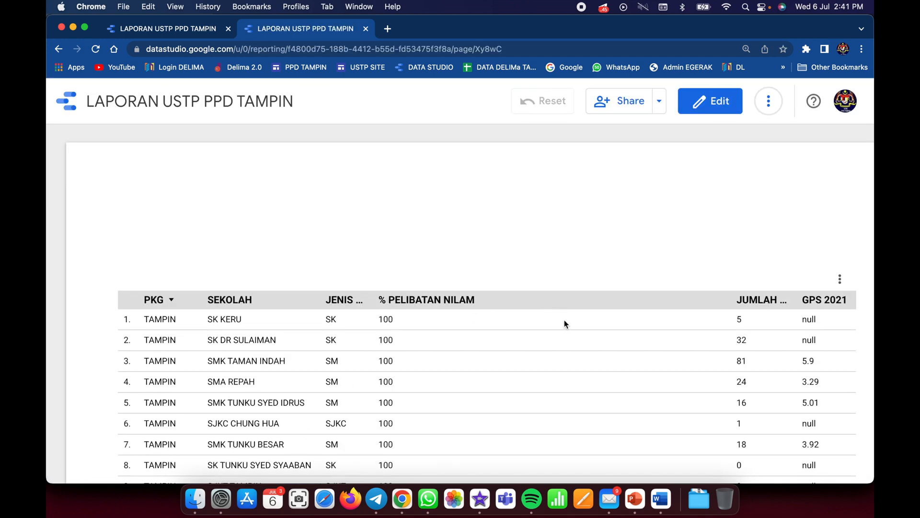
scroll(565, 320, down, 2)
scroll(565, 321, up, 2)
click(718, 106)
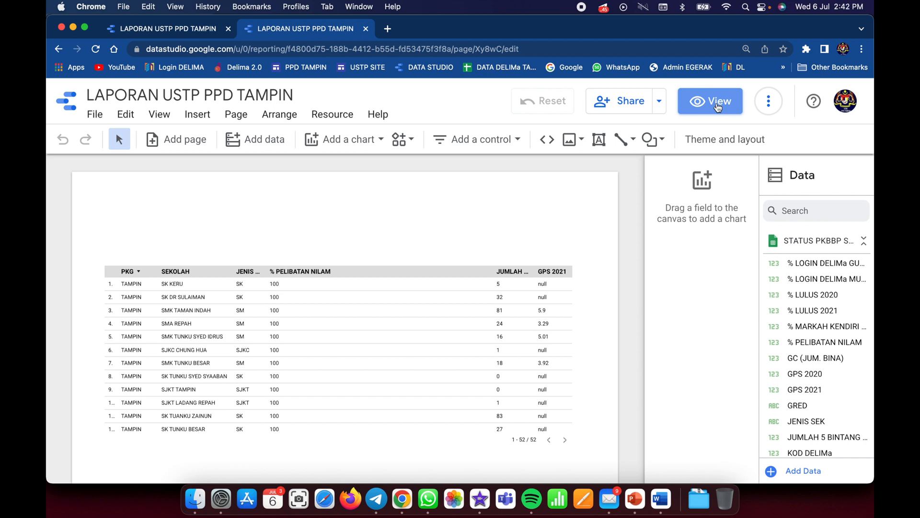
- Add the Form Responses 1 worksheet of the PELAJAR CEMERLANG SPM & NILAM 2021 (Responses) Google Sheet as a data source, keeping the default options
click(423, 319)
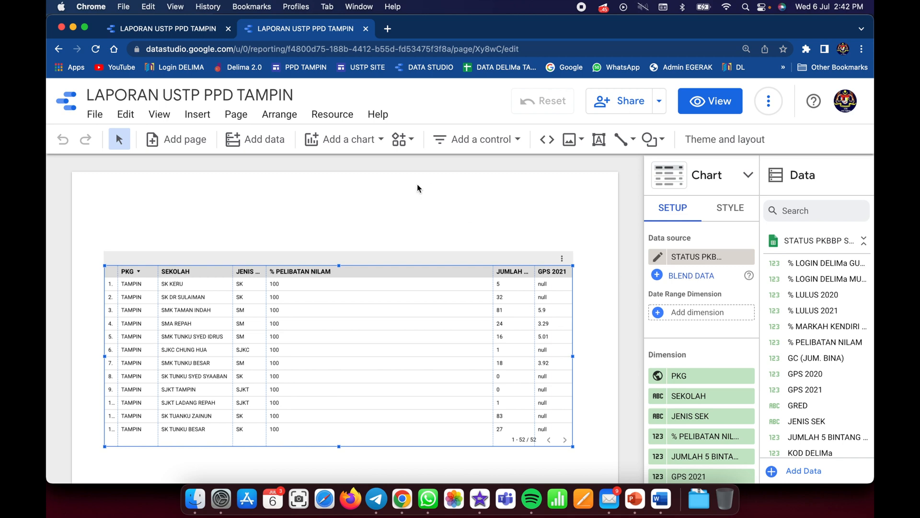
click(259, 143)
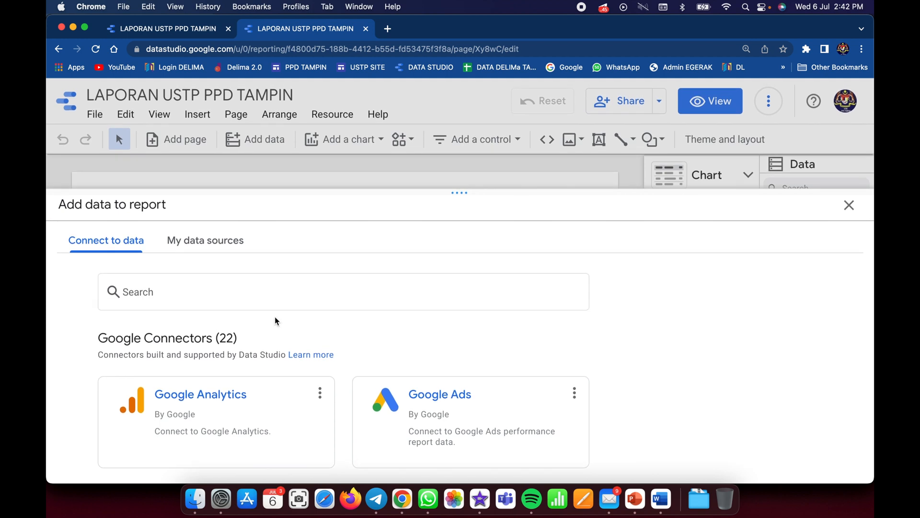
scroll(327, 390, down, 2)
scroll(327, 391, down, 3)
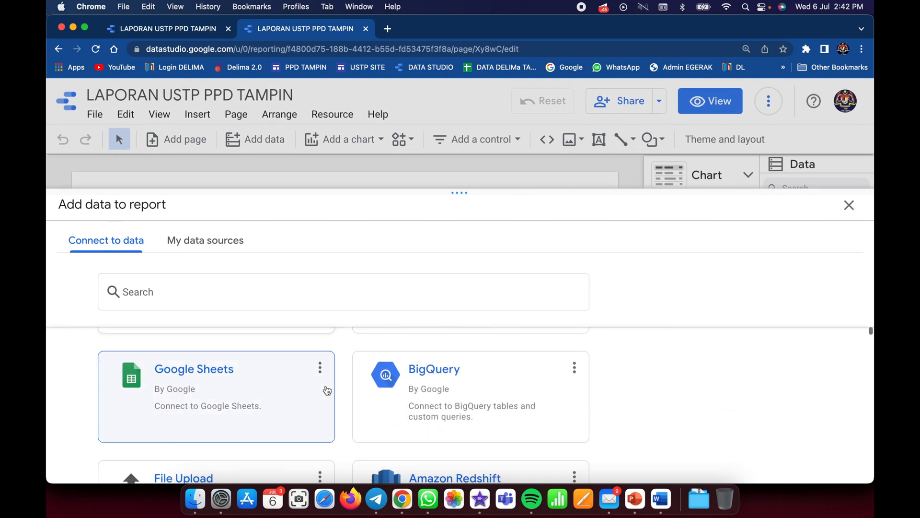
click(187, 367)
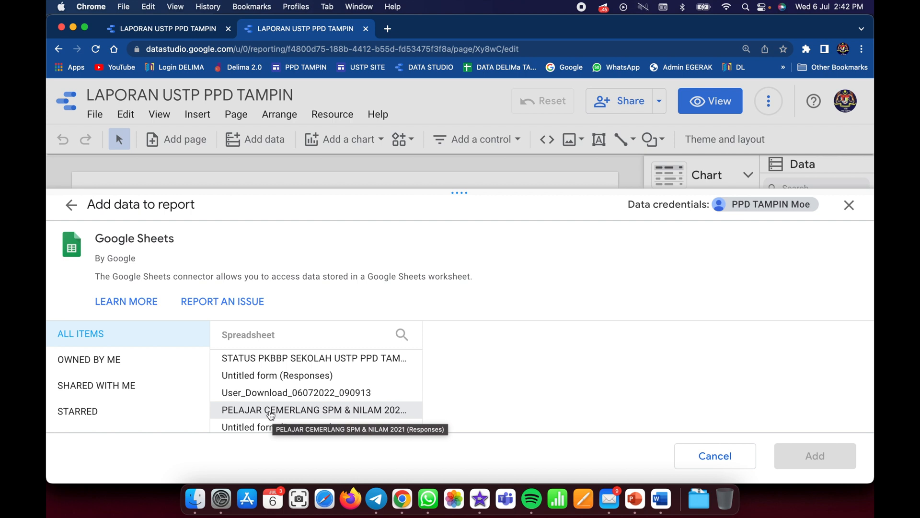
click(273, 413)
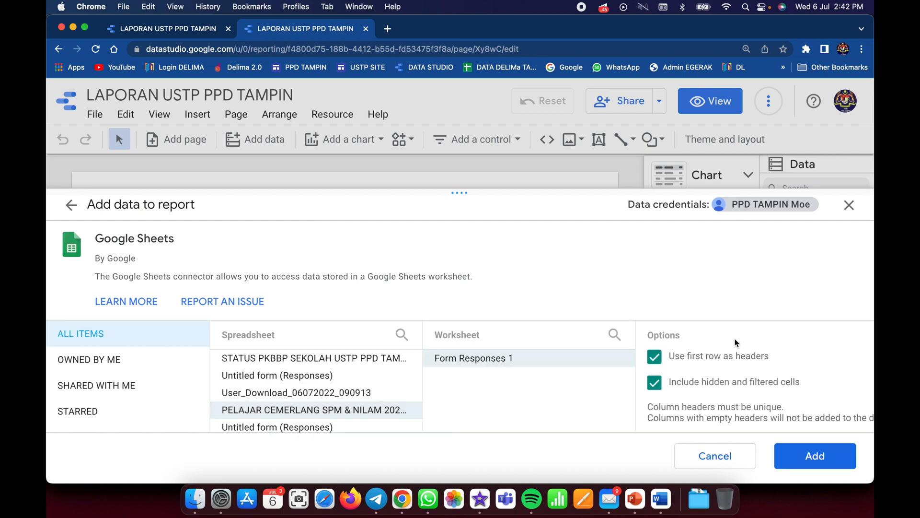
click(814, 460)
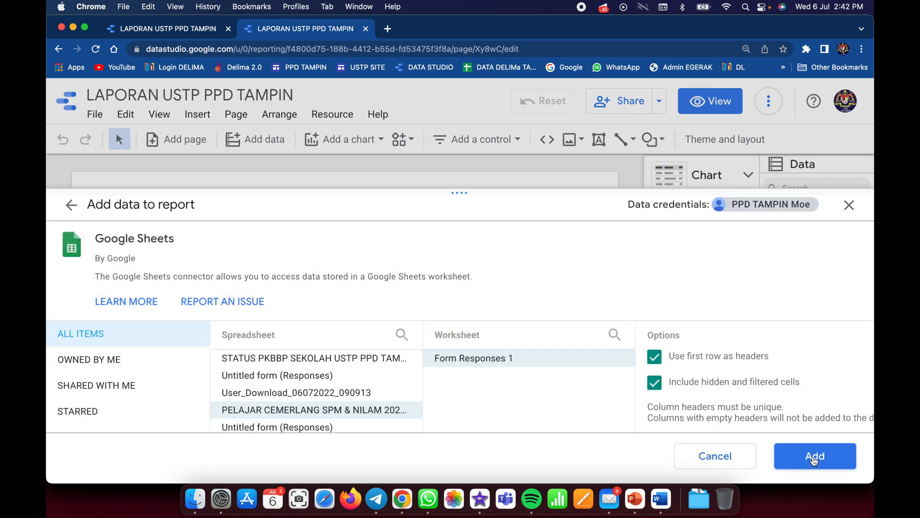
click(813, 460)
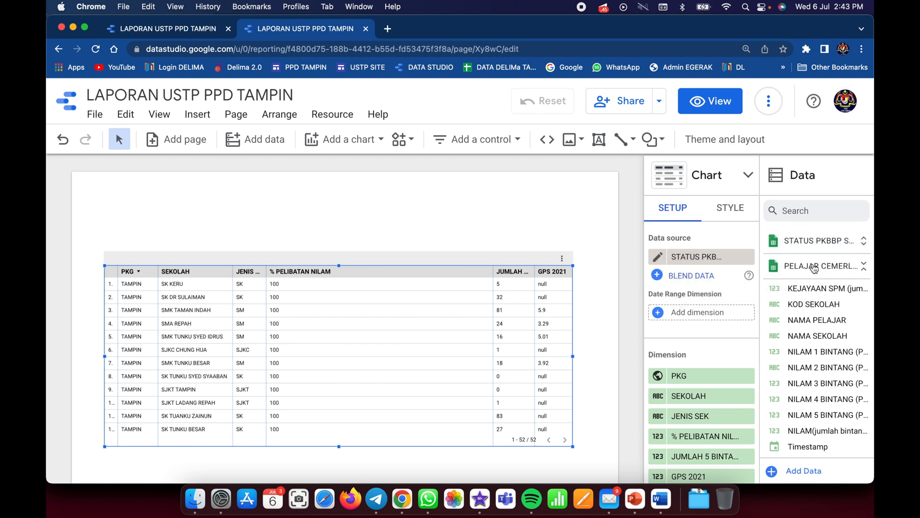
- Start a data blend for the school table and join the PELAJAR CEMERLANG SPM & NILAM 2021 (Responses) source as Table 2
click(658, 276)
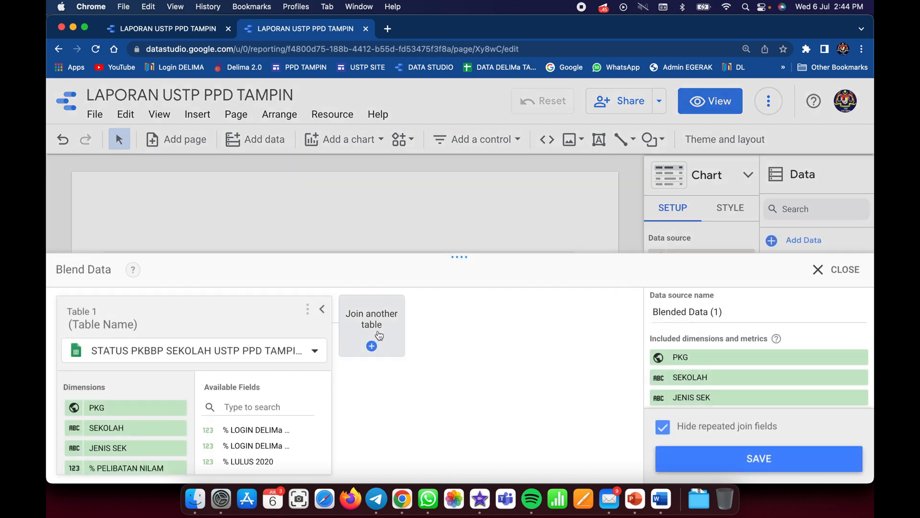
click(379, 334)
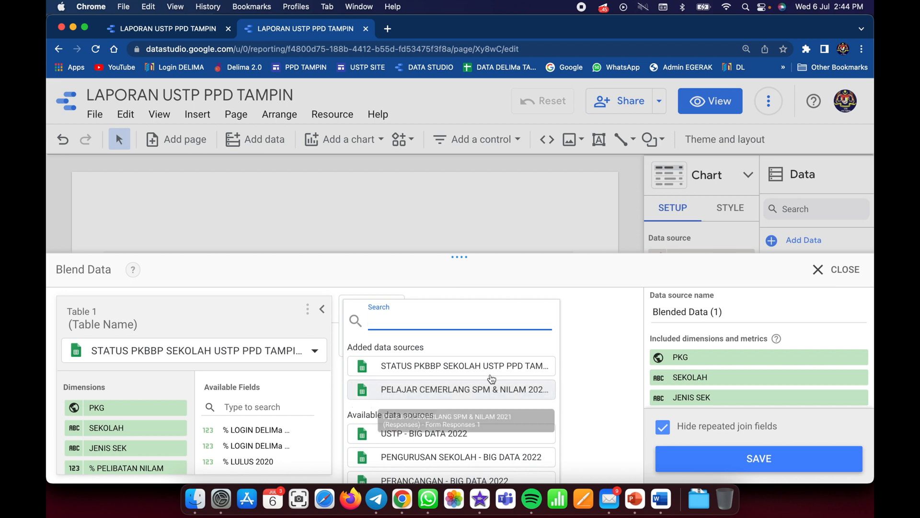
click(483, 387)
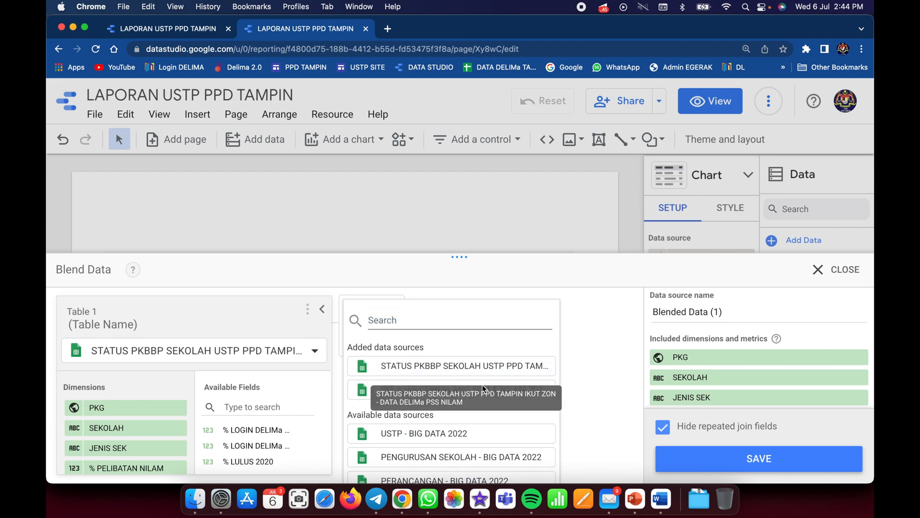
click(361, 393)
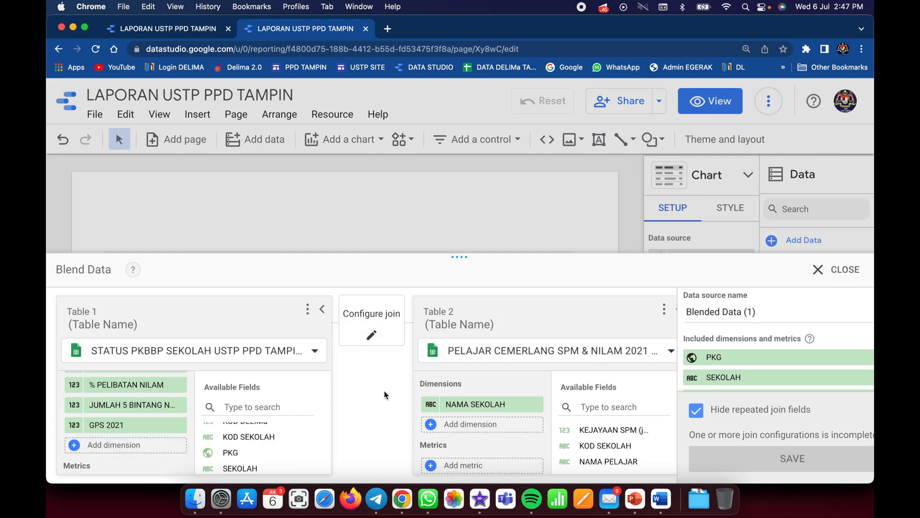
click(380, 327)
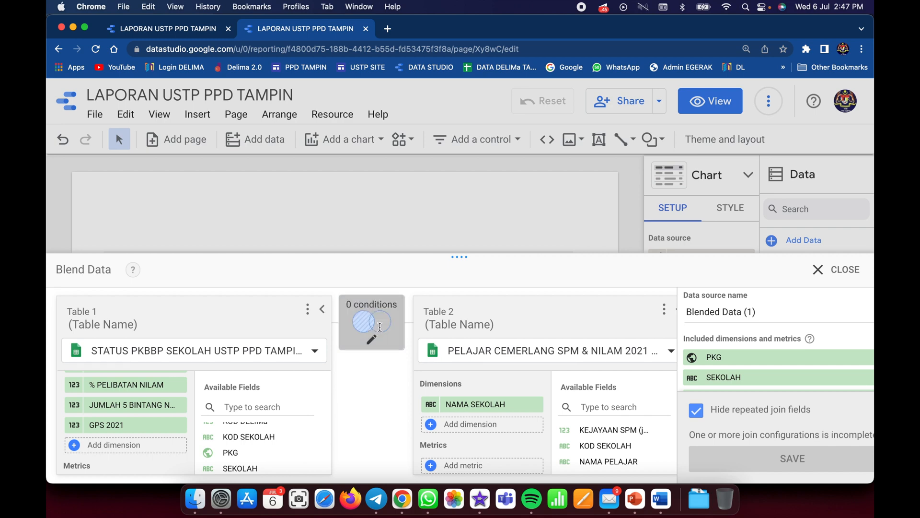
click(379, 327)
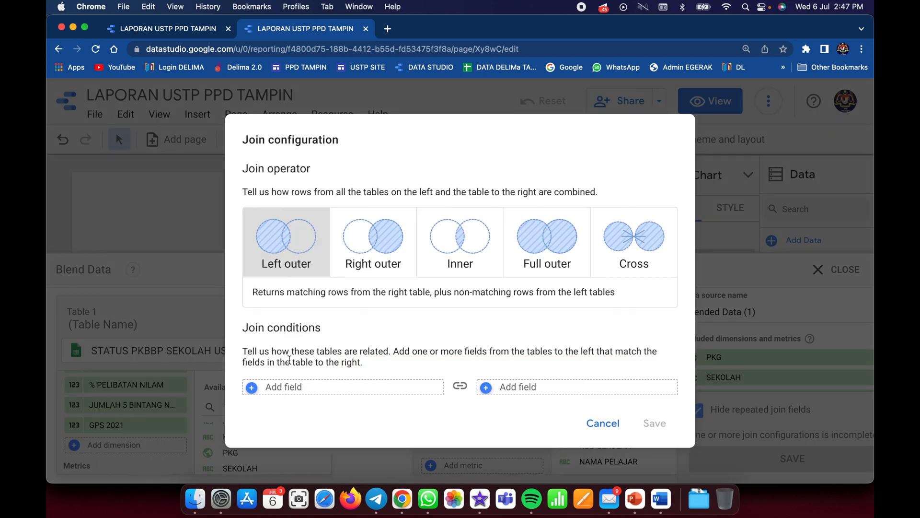
click(274, 390)
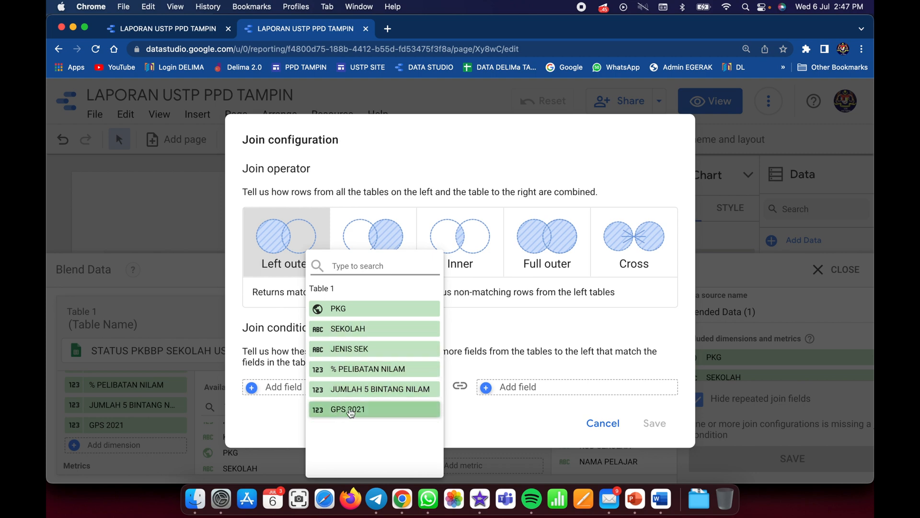
click(601, 426)
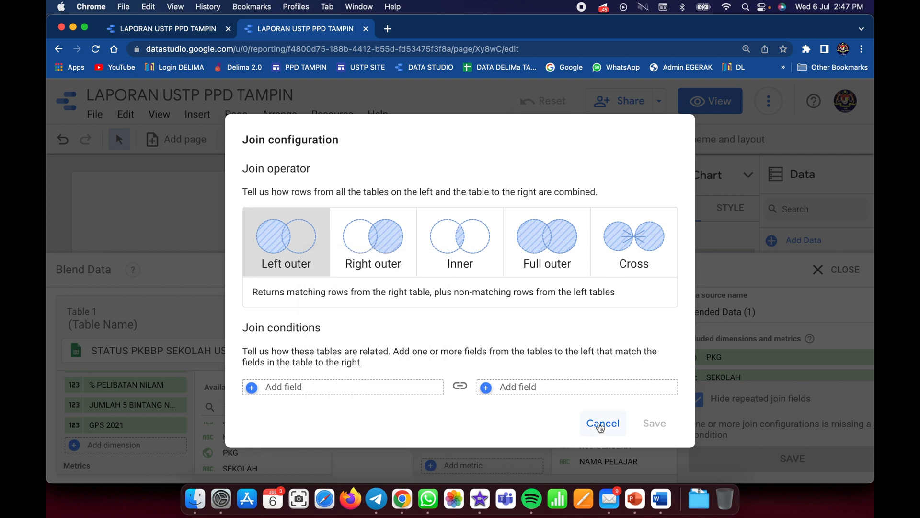
click(601, 426)
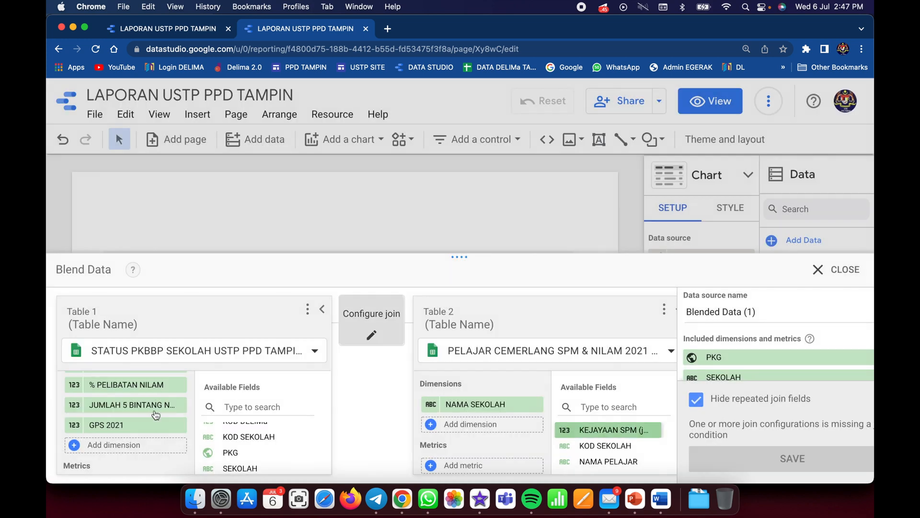
- Add KOD SEKOLAH as a dimension to both Table 1 and Table 2 of the blend
click(79, 444)
scroll(141, 385, down, 3)
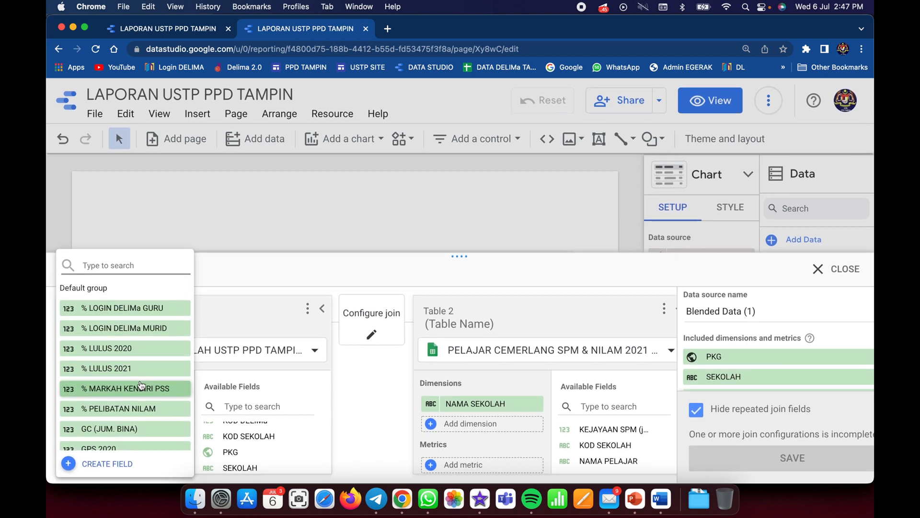
scroll(141, 385, down, 3)
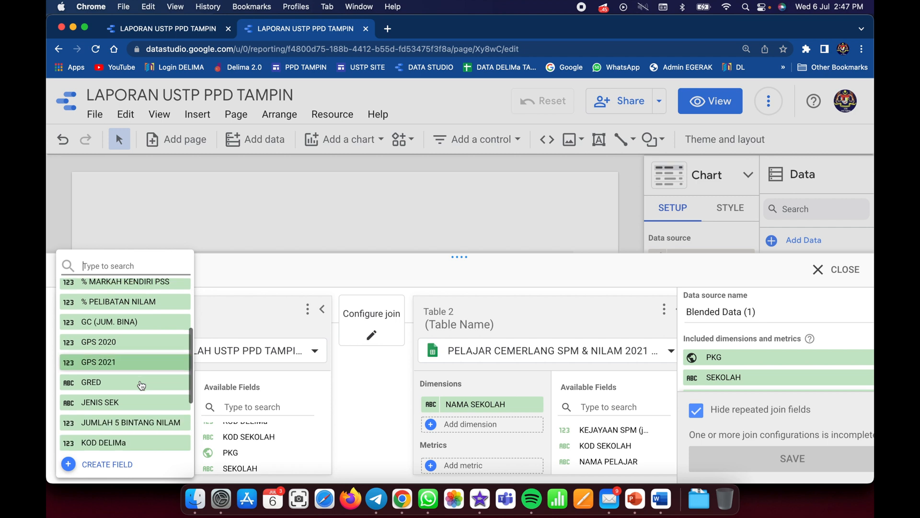
scroll(141, 385, down, 1)
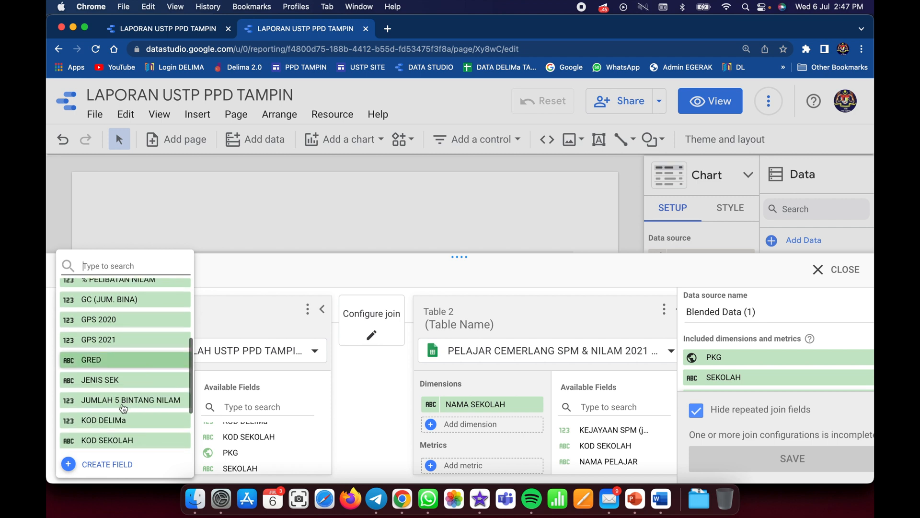
click(108, 435)
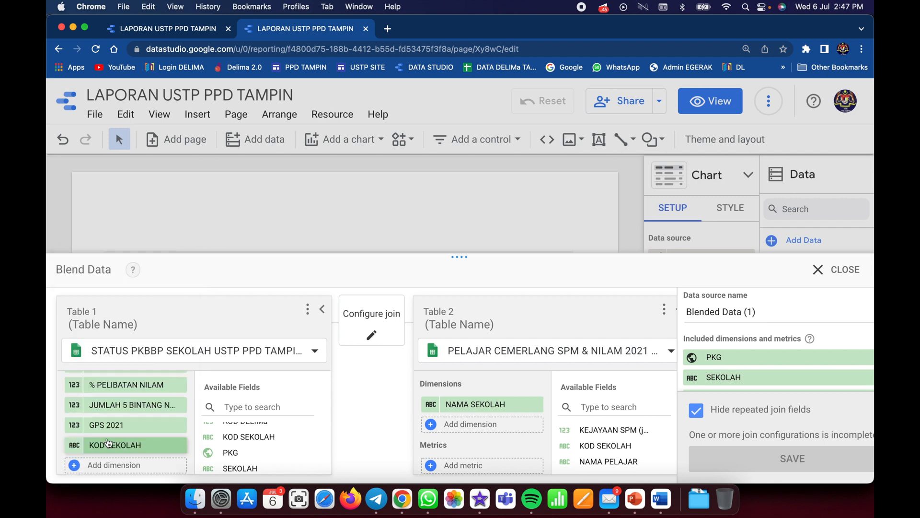
click(431, 424)
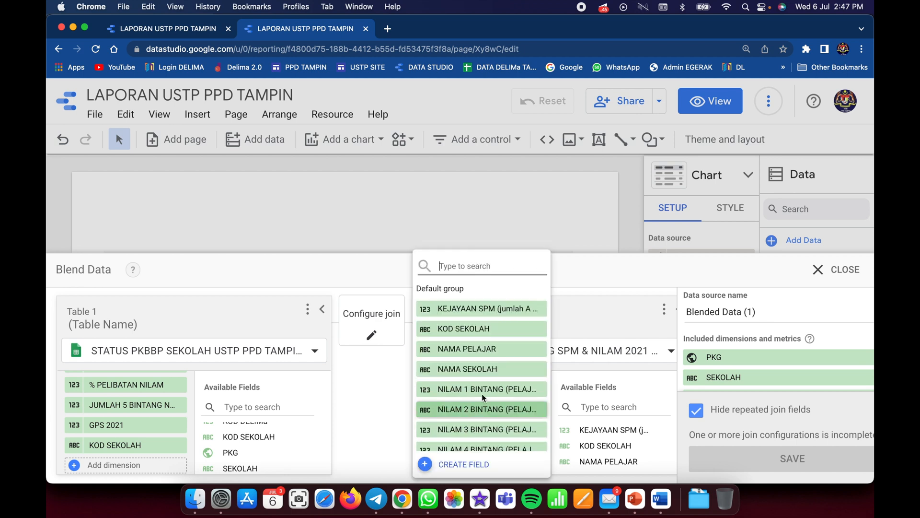
click(448, 328)
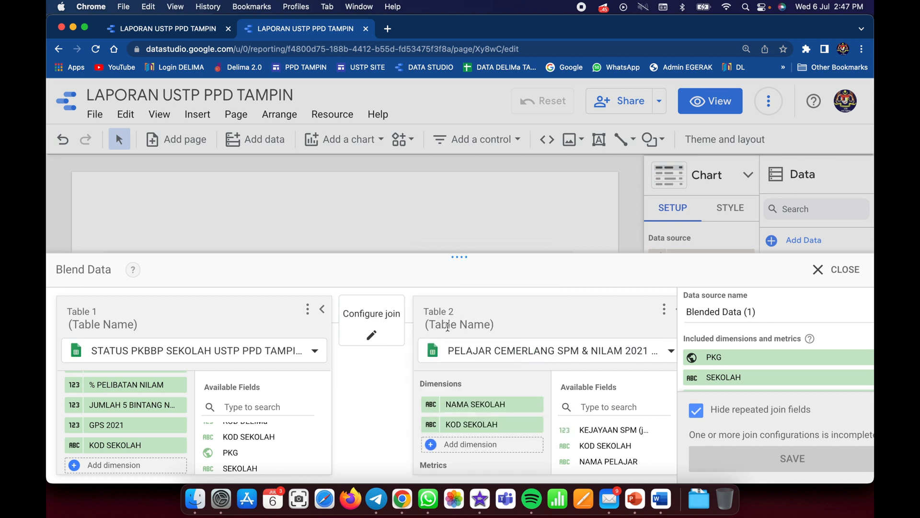
- Save a left outer join matching KOD SEKOLAH in both tables, and review the blend's included dimensions and metrics
click(374, 321)
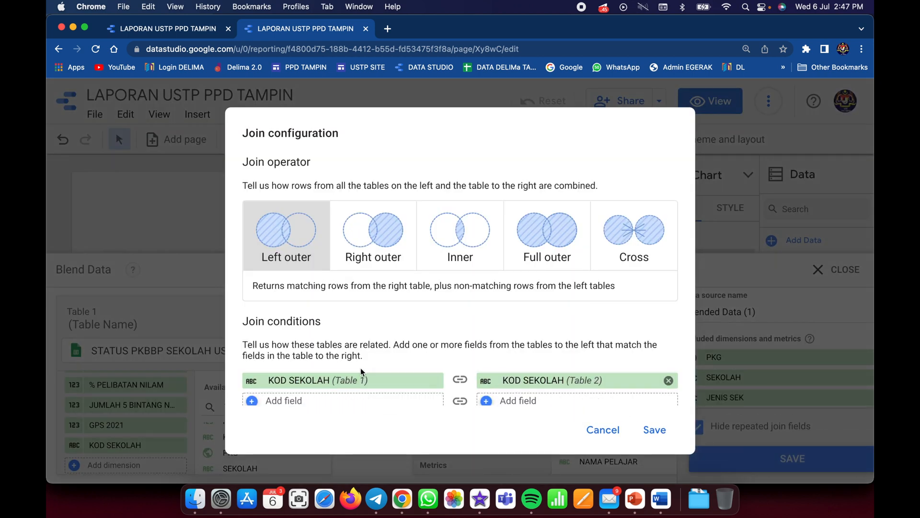
click(653, 432)
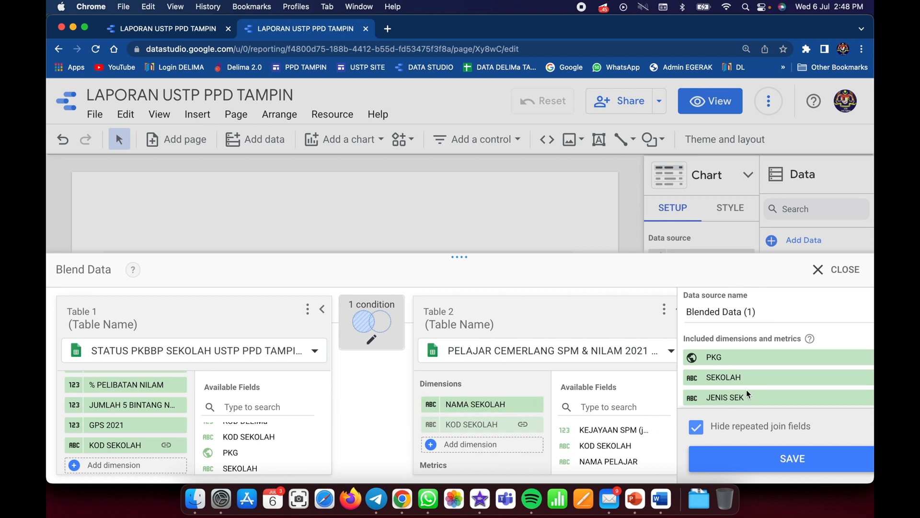
scroll(746, 390, down, 3)
scroll(746, 389, up, 4)
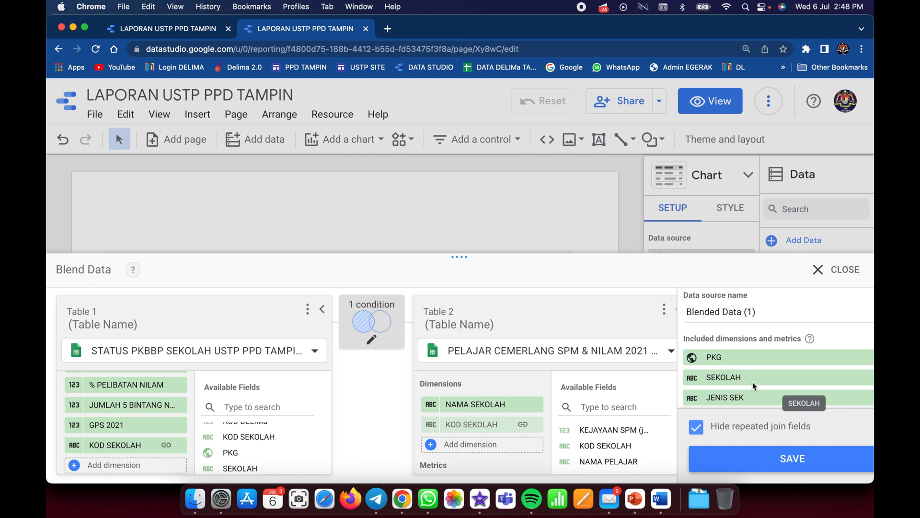
scroll(752, 381, down, 3)
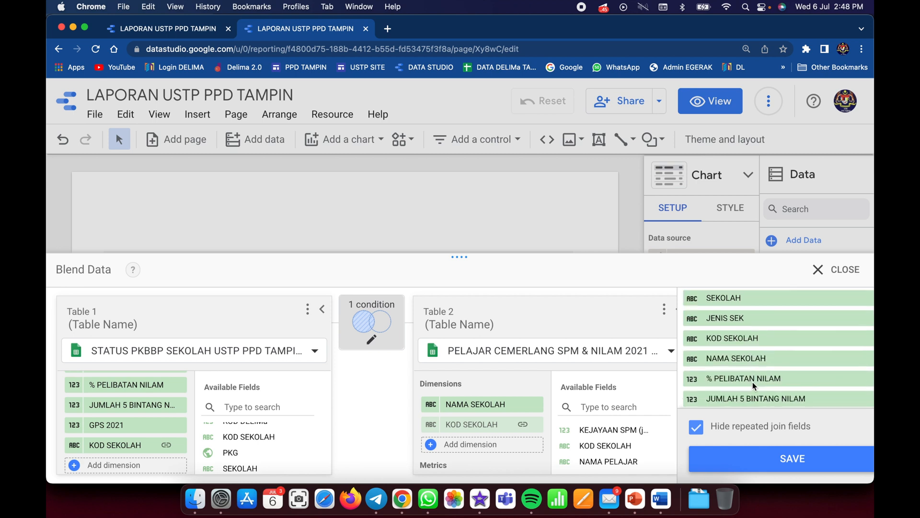
scroll(753, 382, up, 5)
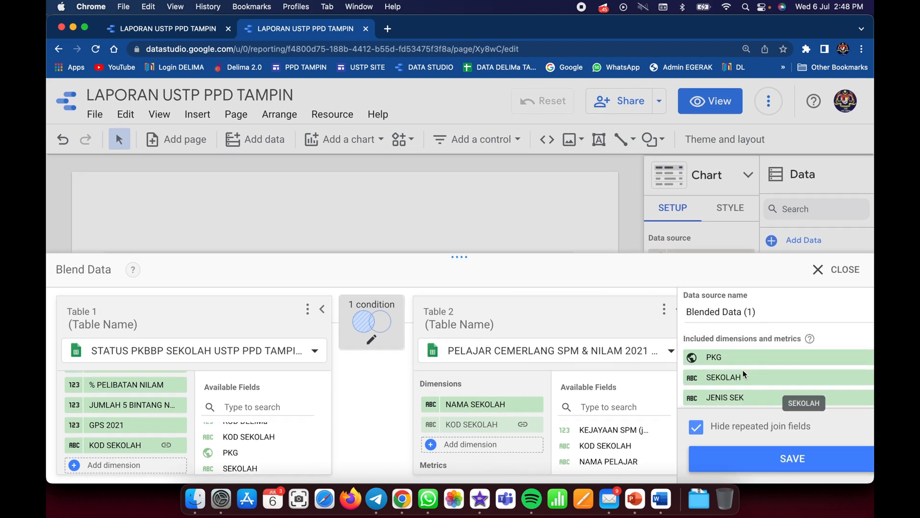
scroll(762, 384, down, 2)
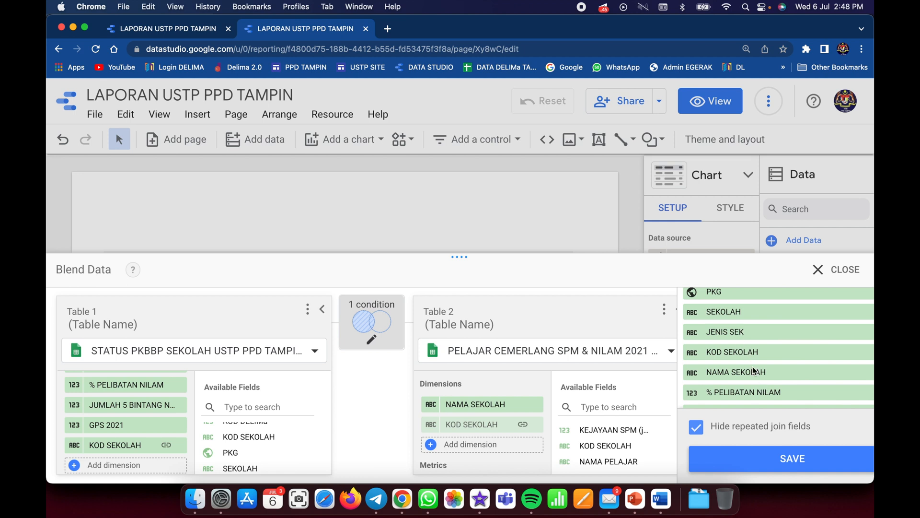
scroll(753, 371, down, 2)
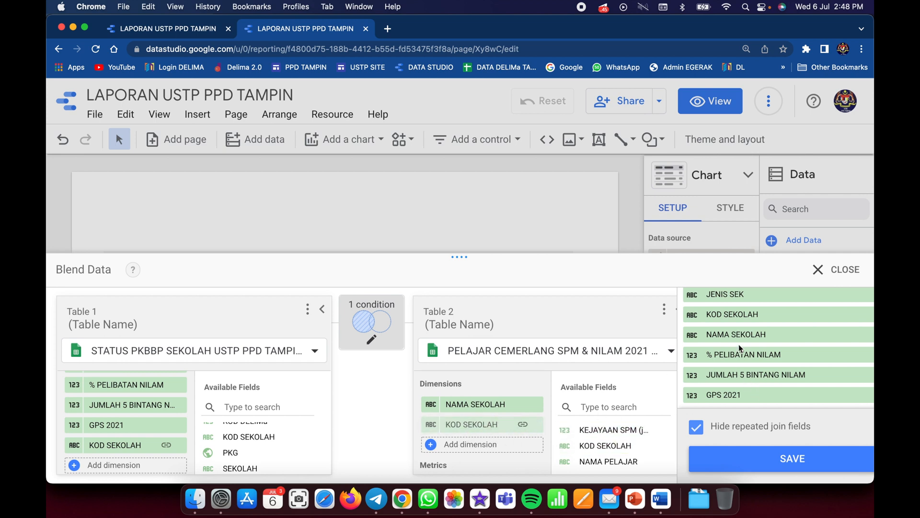
- Add NAMA PELAJAR as a dimension to Table 2 of the blend
click(431, 445)
scroll(507, 433, down, 2)
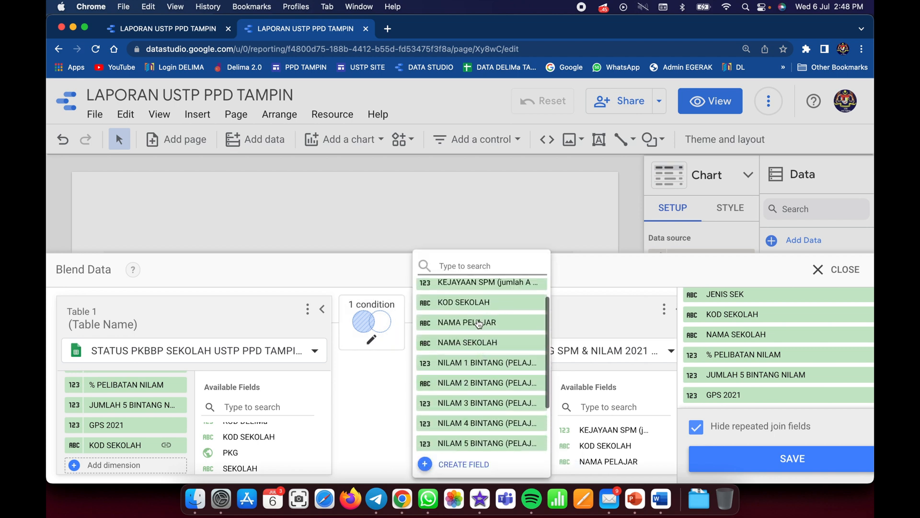
click(478, 321)
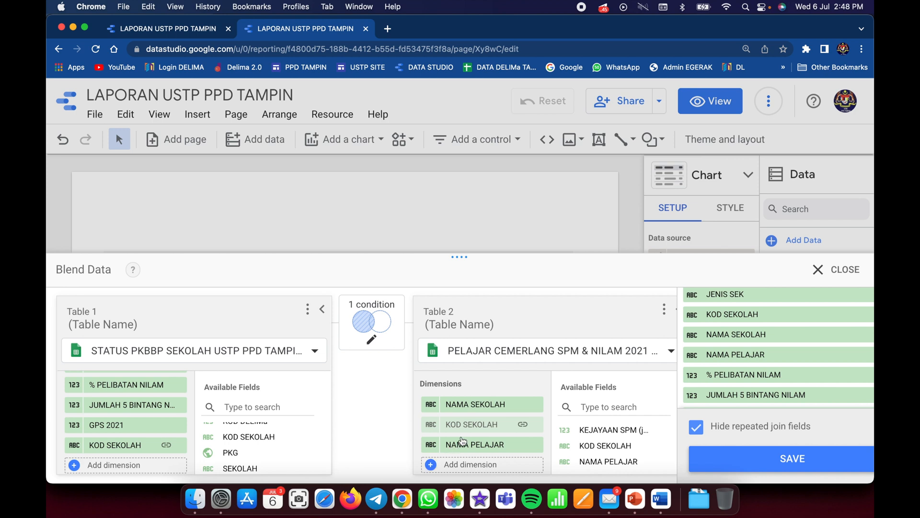
- Add KEJAYAAN SPM (jumlah A sahaja) as a dimension to Table 2 of the blend
click(507, 409)
scroll(503, 406, down, 2)
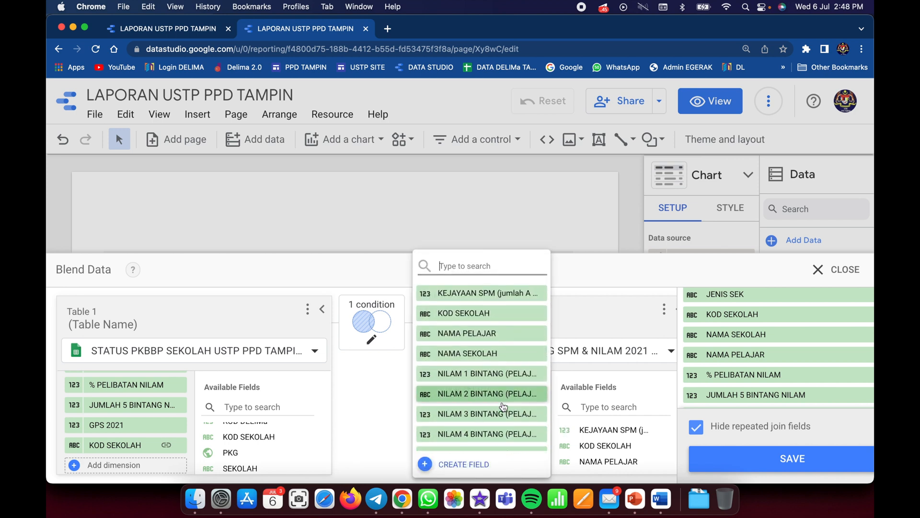
scroll(504, 407, up, 3)
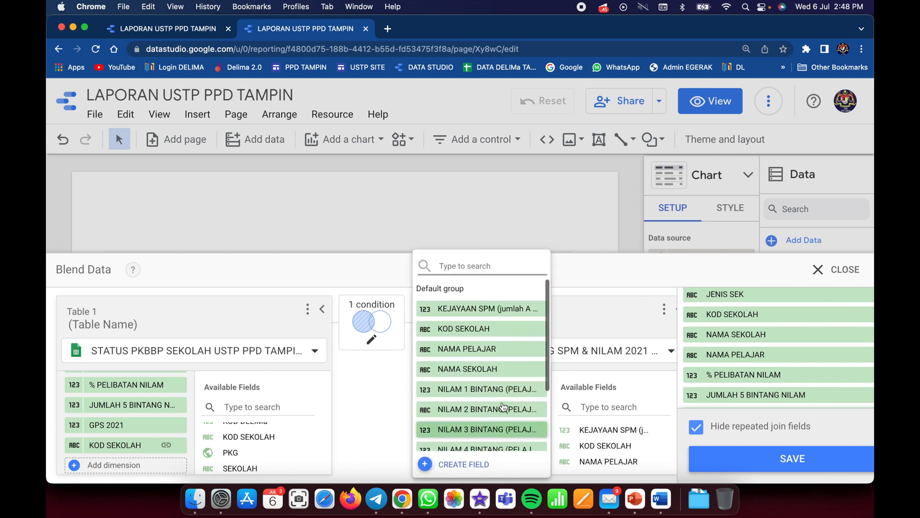
click(487, 311)
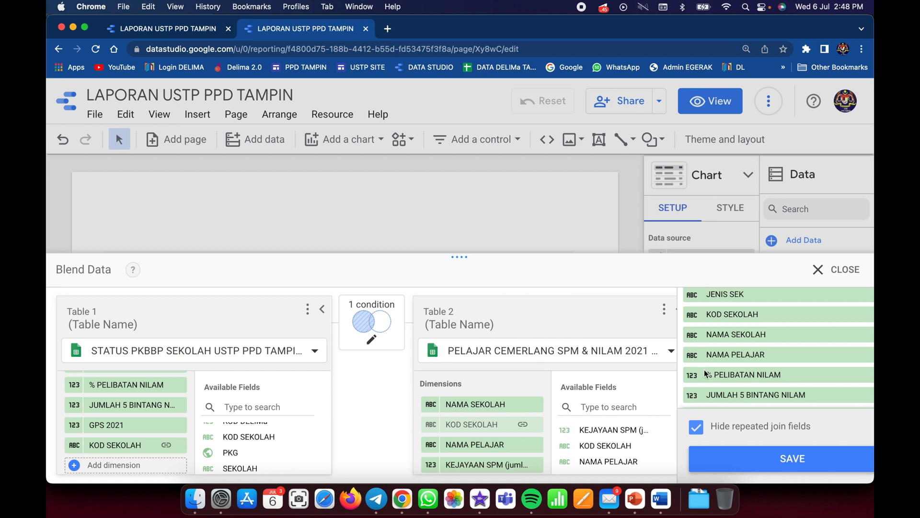
- Check the blend's included dimensions and metrics, and save the blend as the table's data source
scroll(798, 389, down, 2)
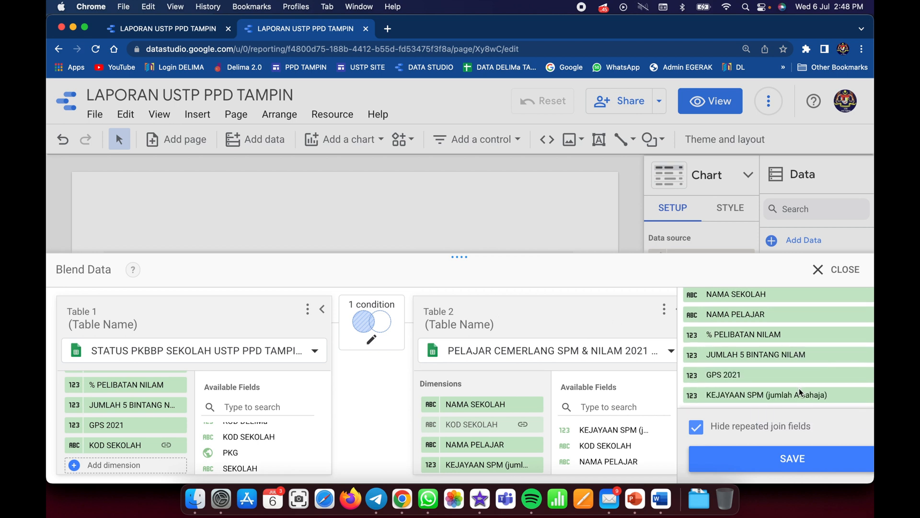
scroll(799, 388, up, 5)
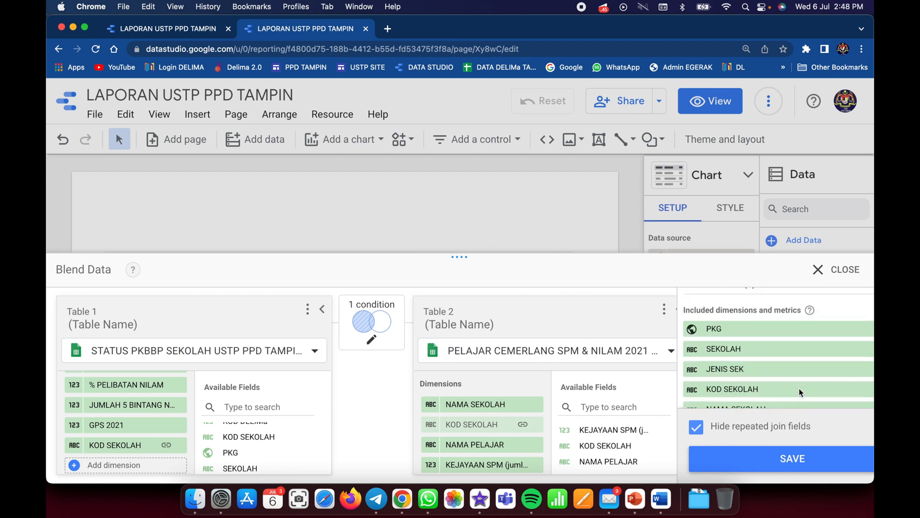
scroll(798, 388, up, 2)
scroll(798, 388, down, 5)
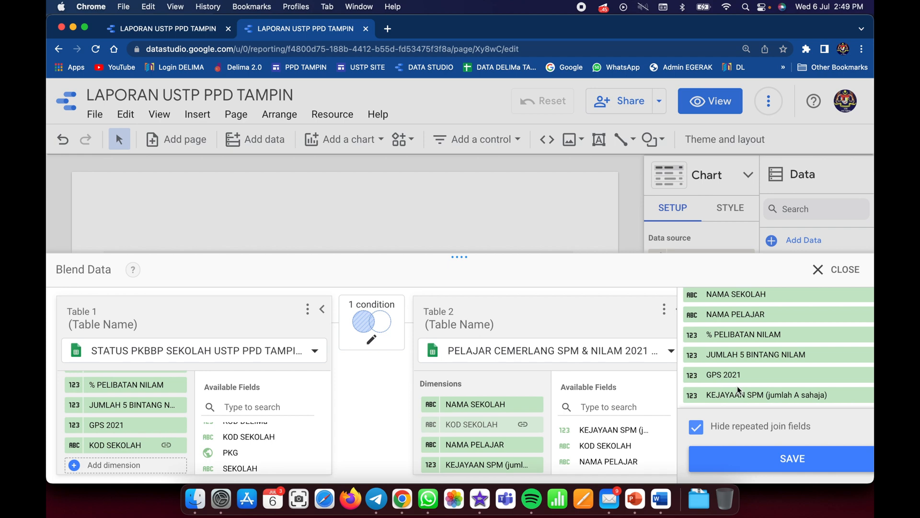
click(775, 461)
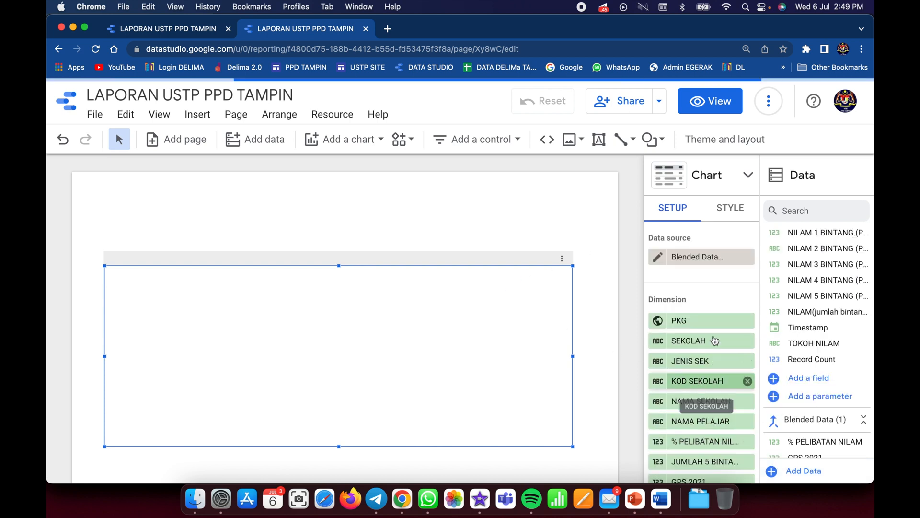
- Look over the blended dimensions used by the table and refresh the report data
scroll(706, 392, down, 3)
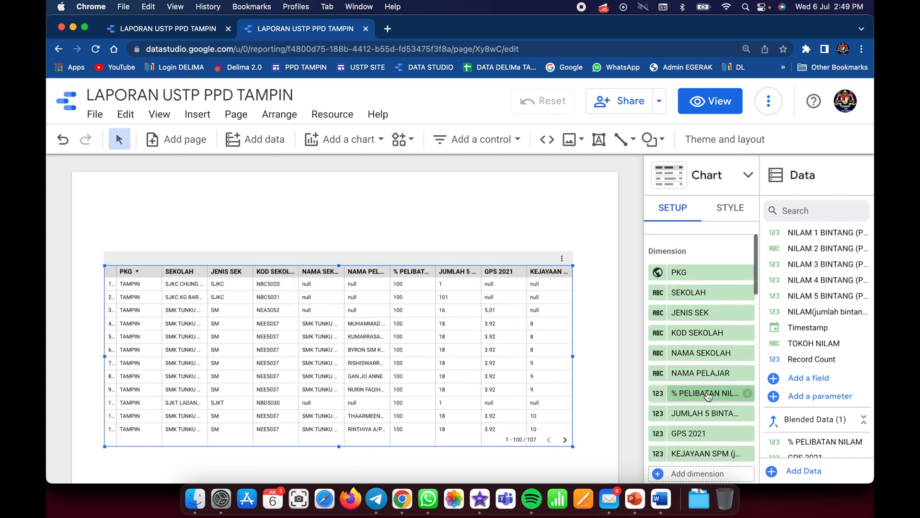
scroll(706, 396, down, 1)
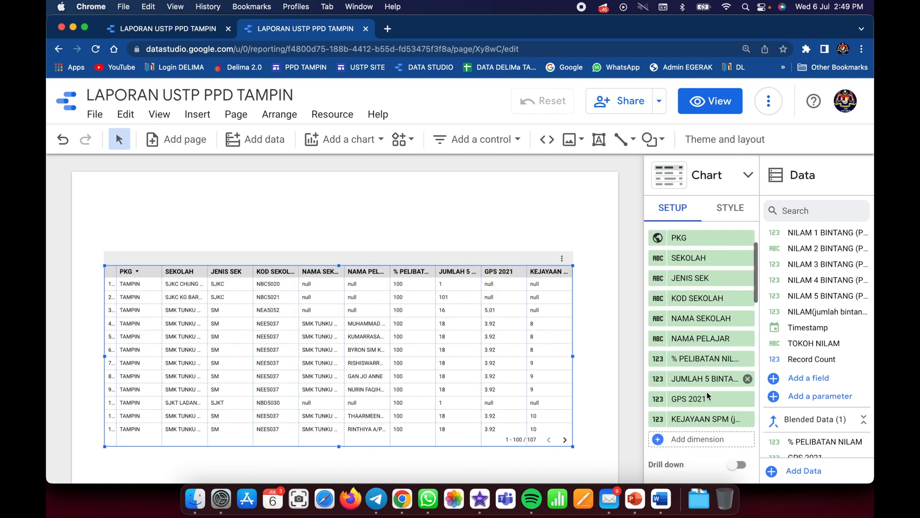
scroll(707, 392, up, 5)
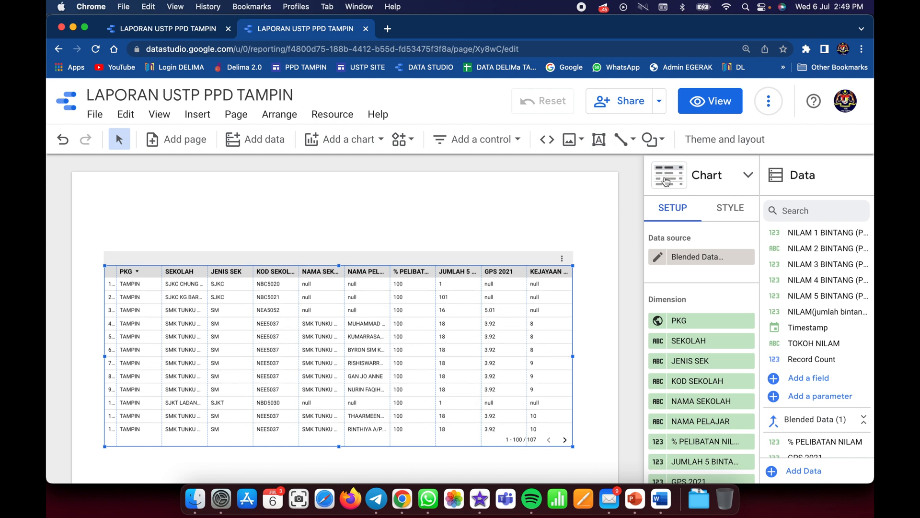
click(771, 102)
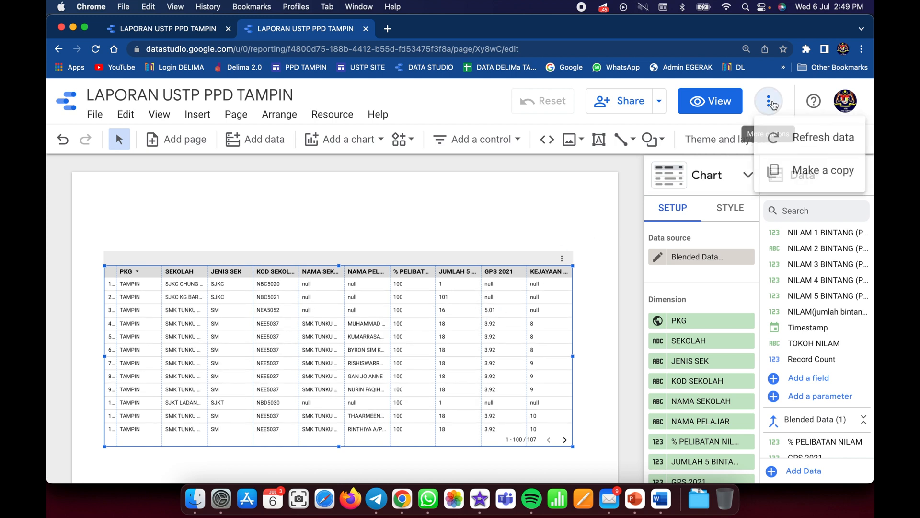
click(806, 134)
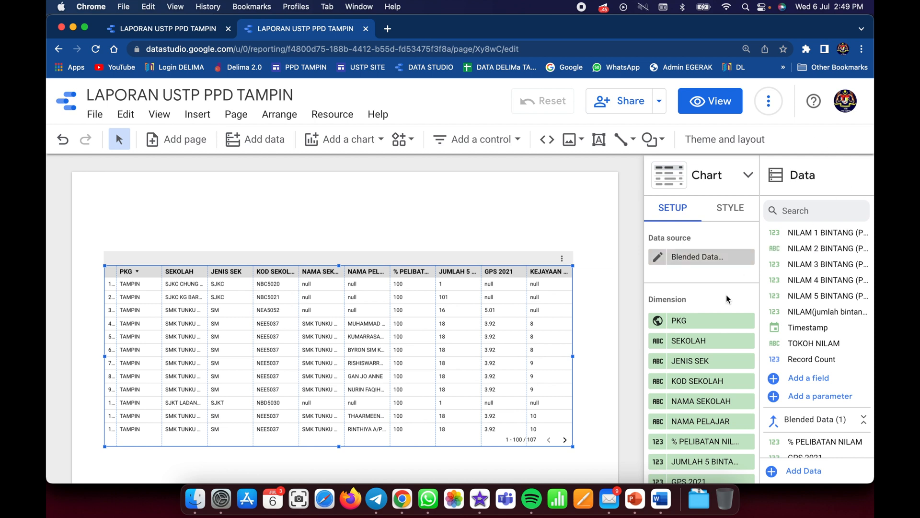
- Examine the table's dimensions, the blended source's fields, and the blend setup with its two tables, join condition and option to join another table
scroll(716, 369, down, 3)
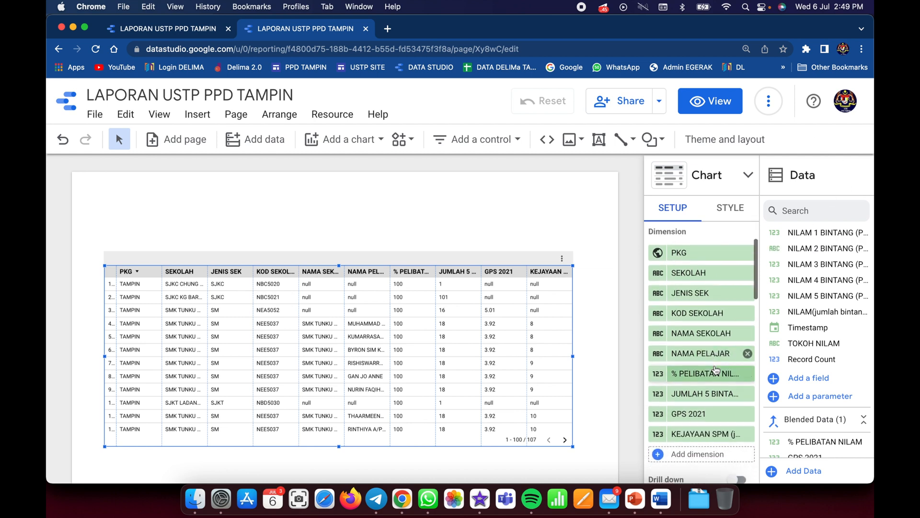
scroll(716, 369, up, 3)
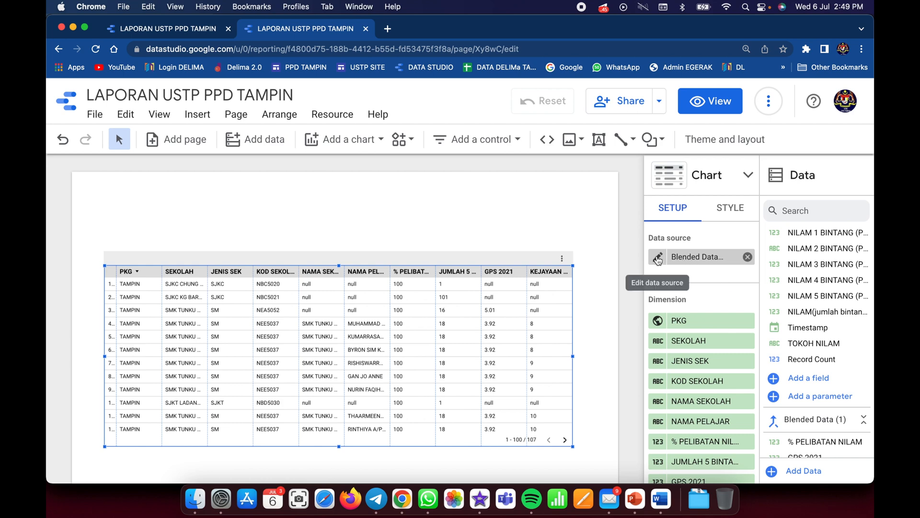
click(658, 257)
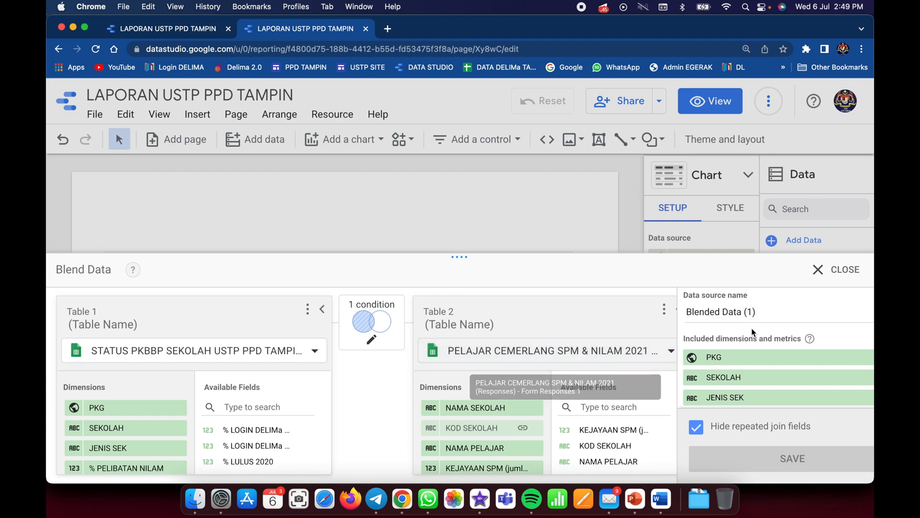
click(821, 270)
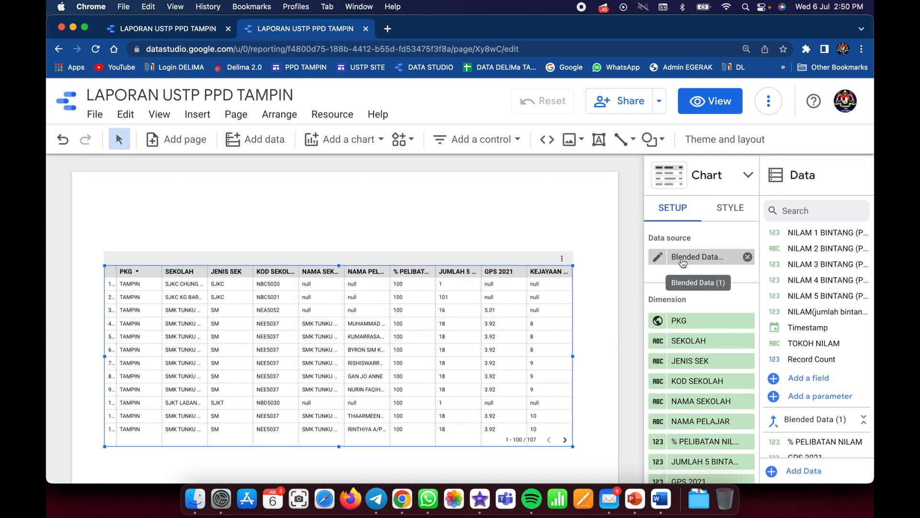
click(657, 254)
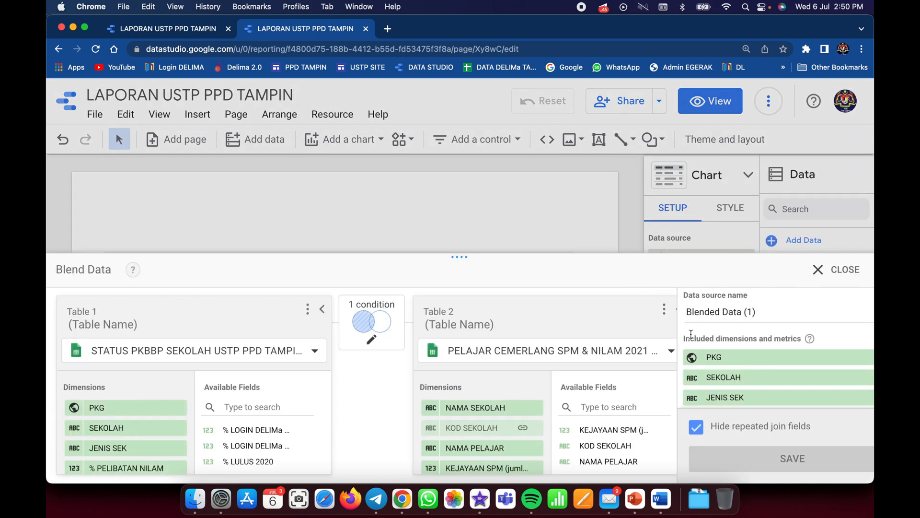
click(820, 271)
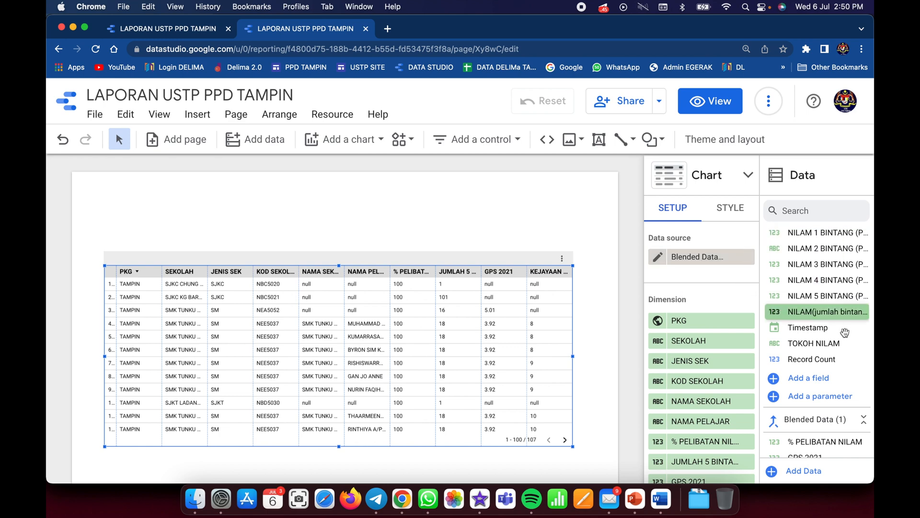
scroll(844, 331, up, 5)
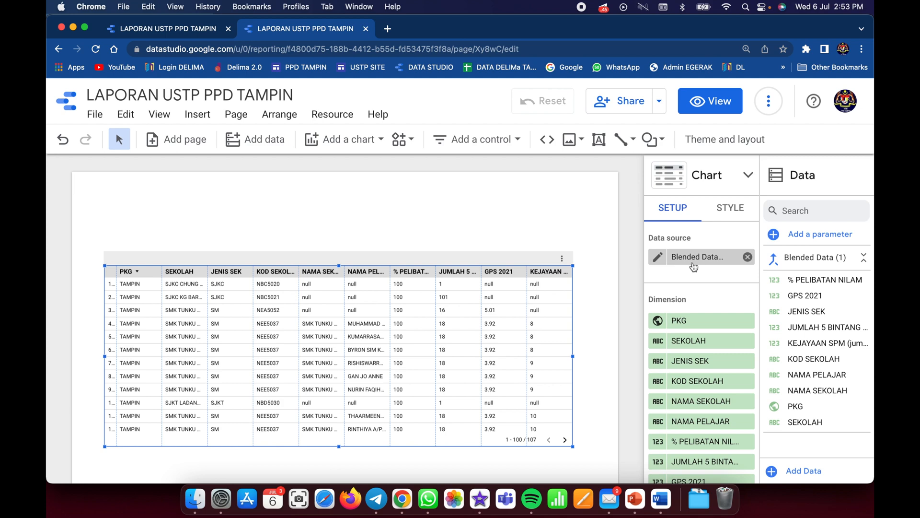
click(659, 258)
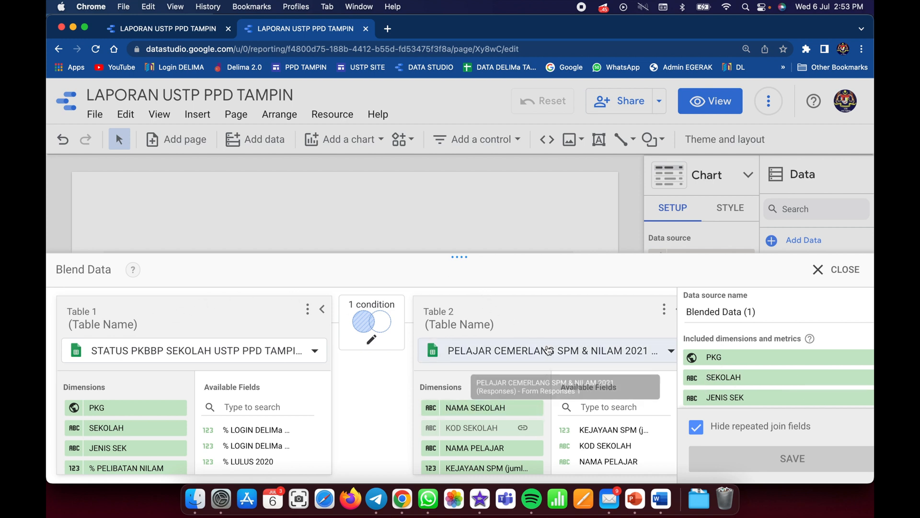
scroll(551, 350, right, 3)
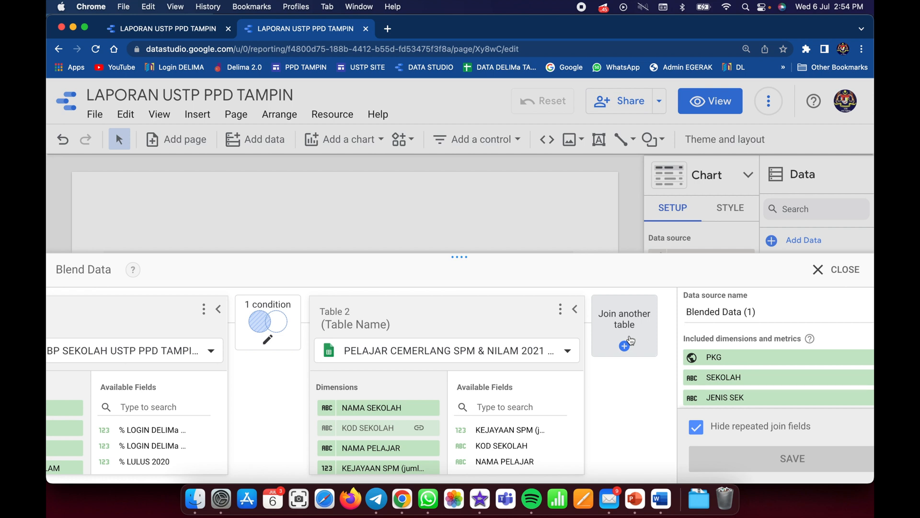
click(834, 269)
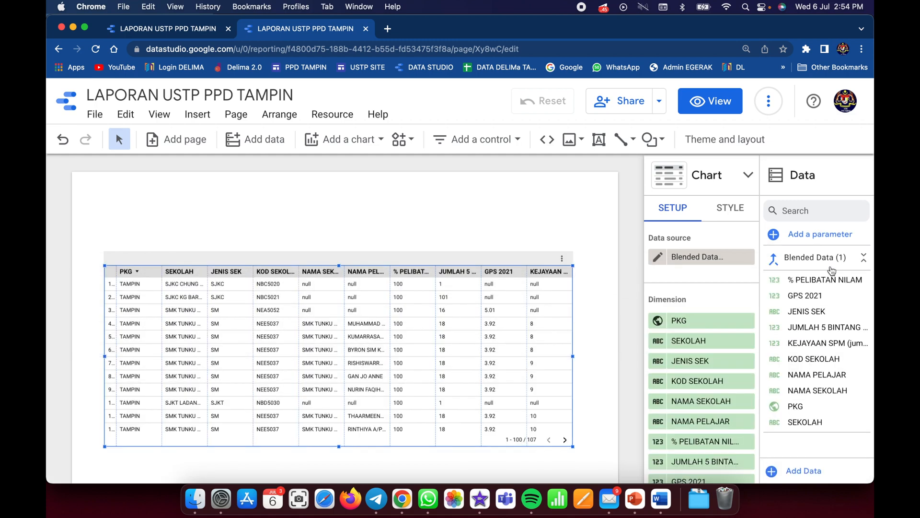